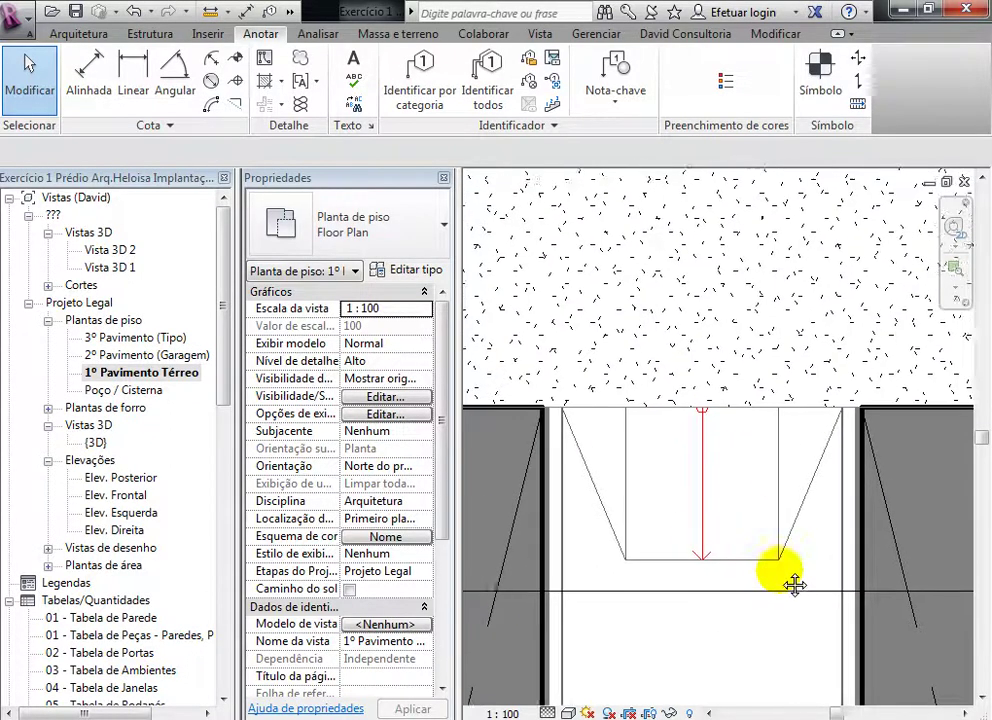
Step: Start a new floor boundary with a line at the trapezoid's top-left corner
{"action": "middle_click_drag", "start_coordinate": [805, 587], "coordinate": [790, 563]}
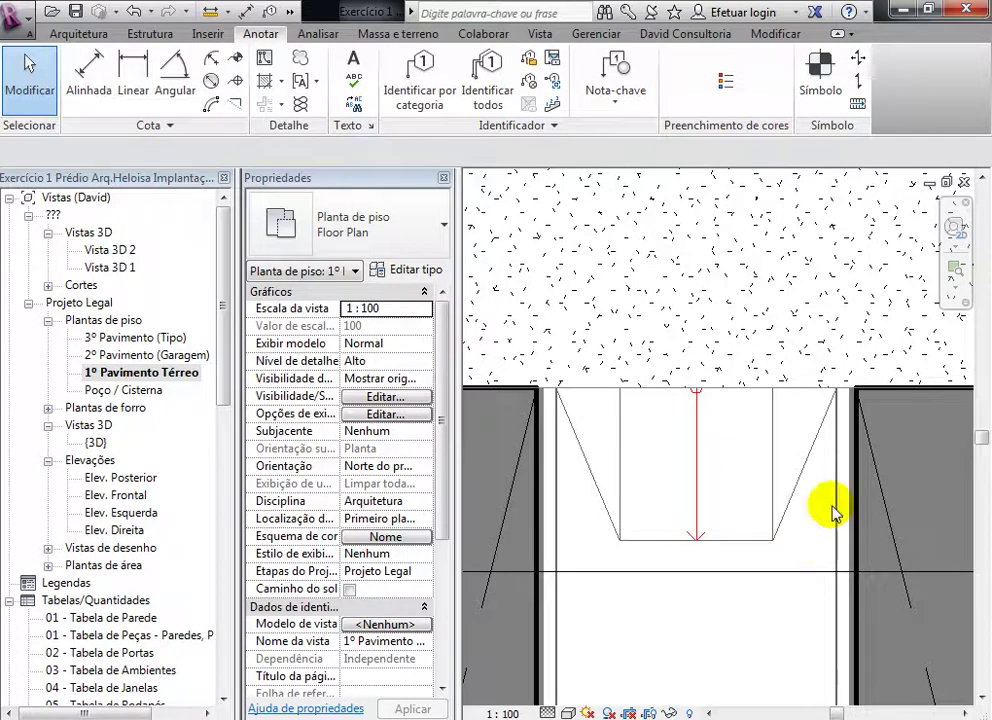
{"action": "left_click", "coordinate": [90, 33]}
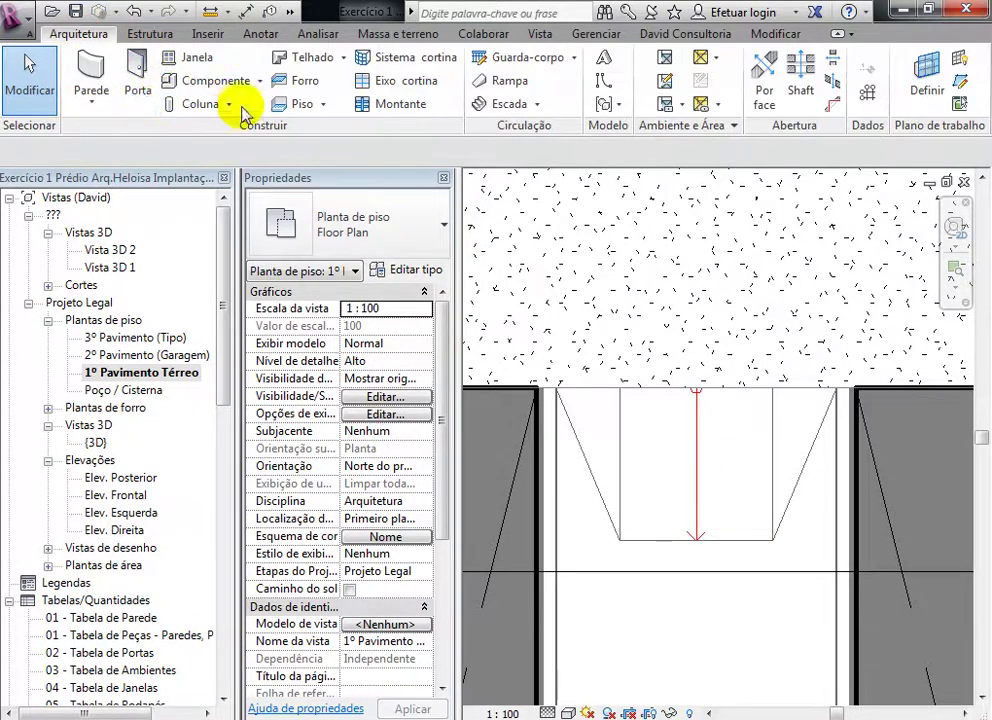
{"action": "left_click", "coordinate": [298, 104]}
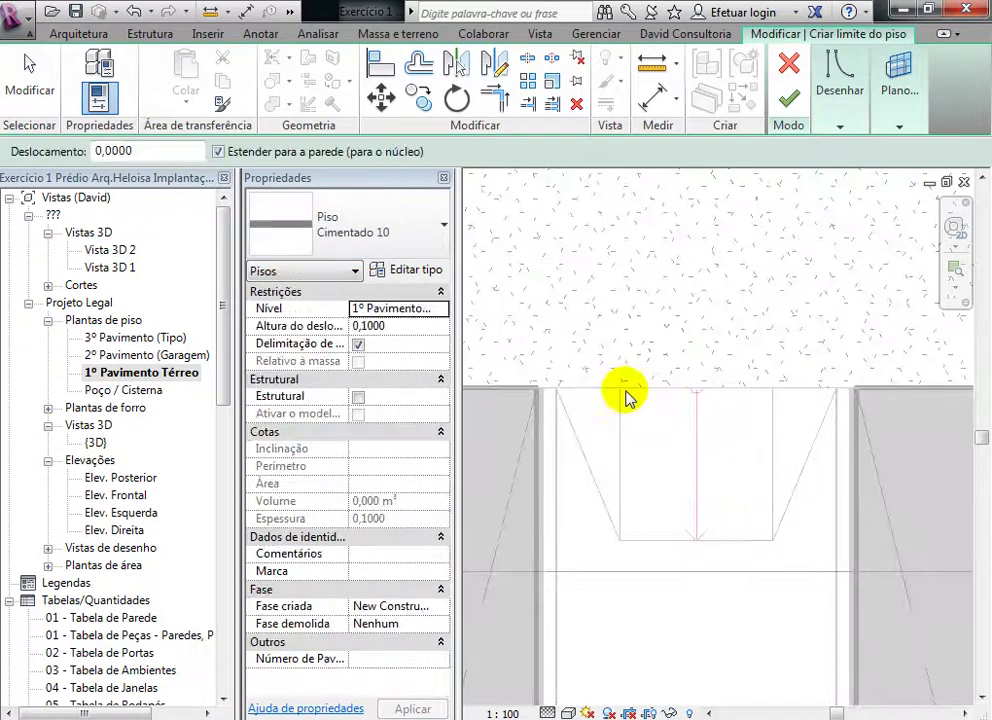
{"action": "left_click", "coordinate": [836, 112]}
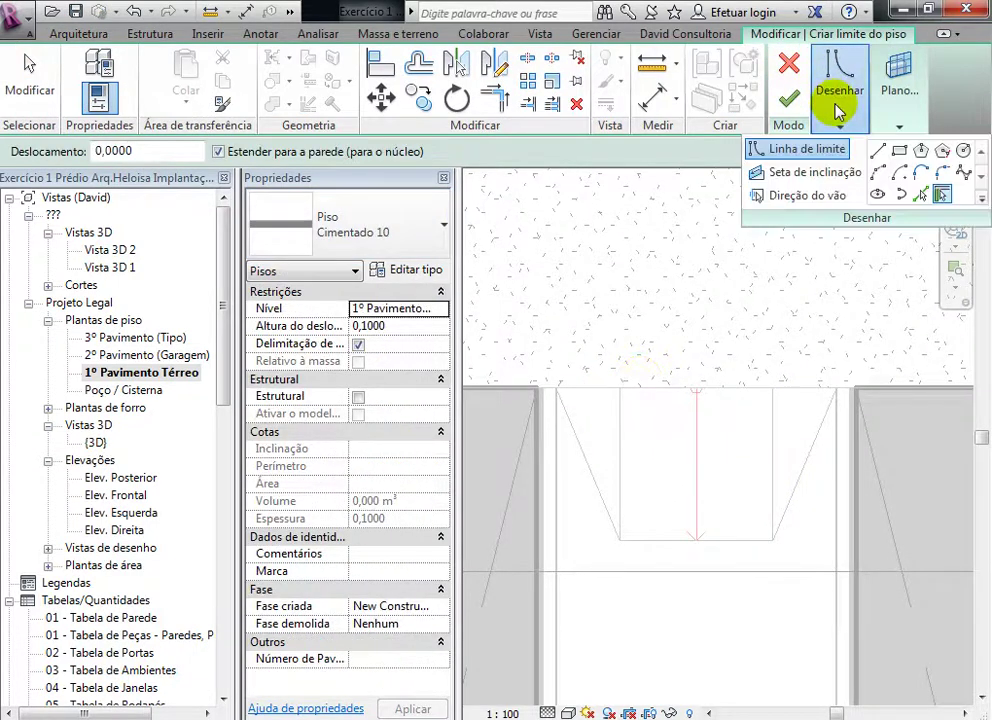
{"action": "left_click", "coordinate": [878, 152]}
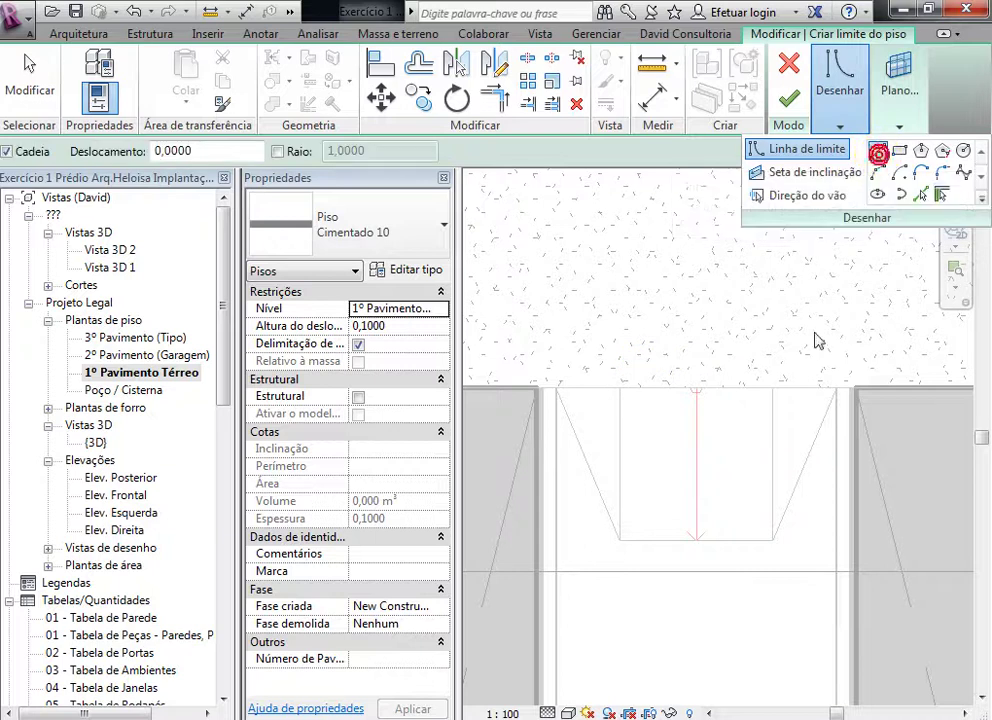
{"action": "left_click", "coordinate": [557, 390]}
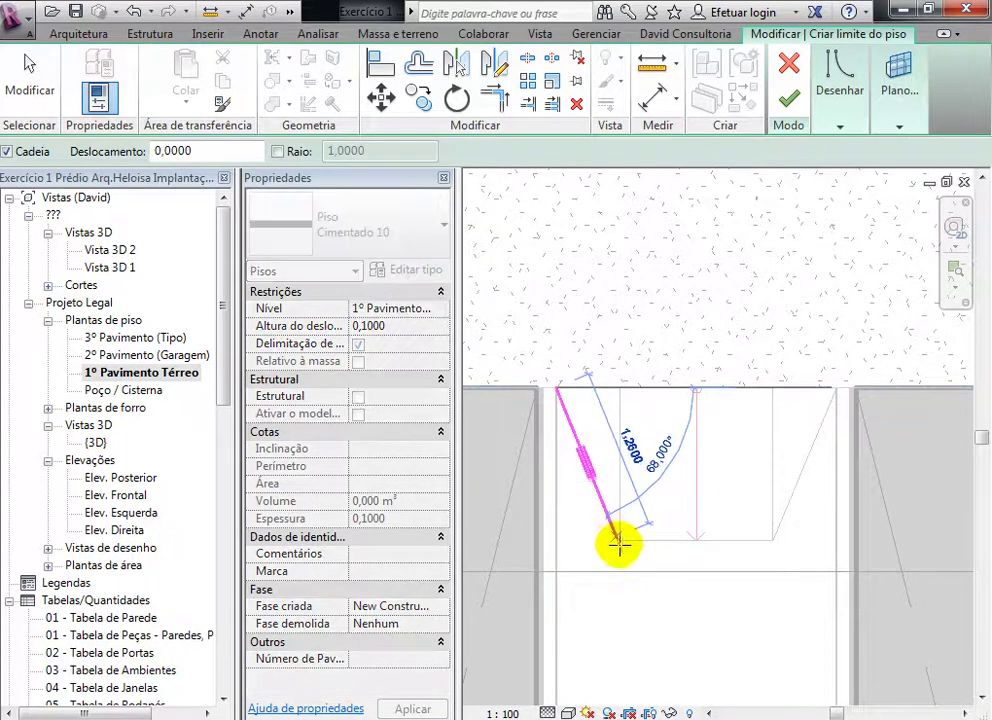
{"action": "scroll", "coordinate": [618, 538], "scroll_direction": "up", "scroll_amount": 4}
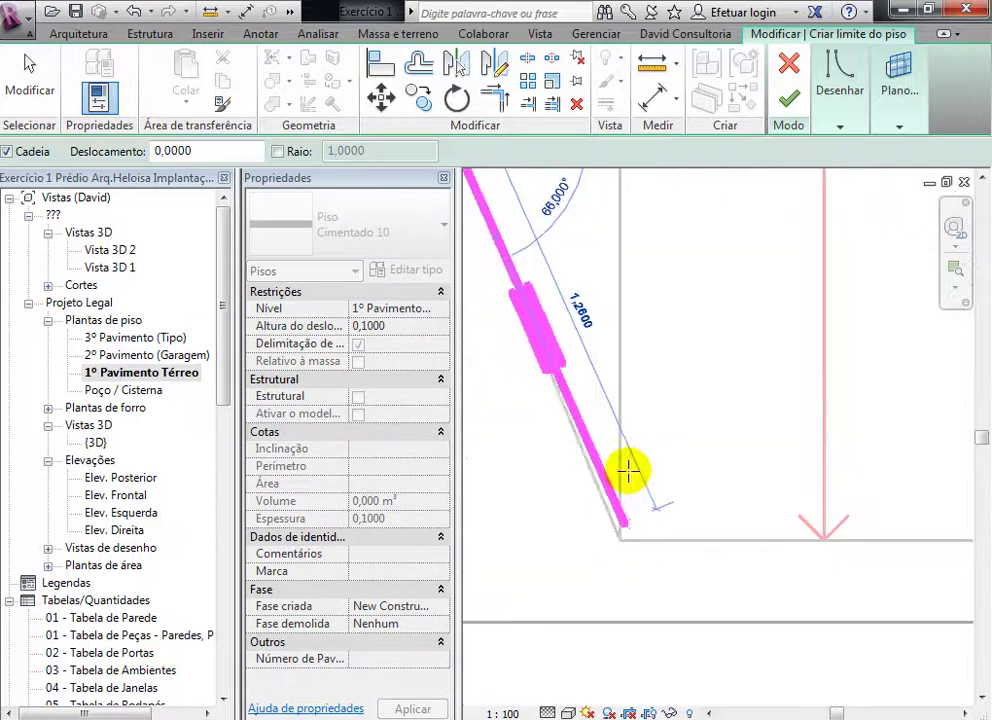
{"action": "scroll", "coordinate": [618, 456], "scroll_direction": "down", "scroll_amount": 3}
Step: Pick the trapezoid's left, right slanted and top edges as floor boundary lines
{"action": "left_click", "coordinate": [840, 127]}
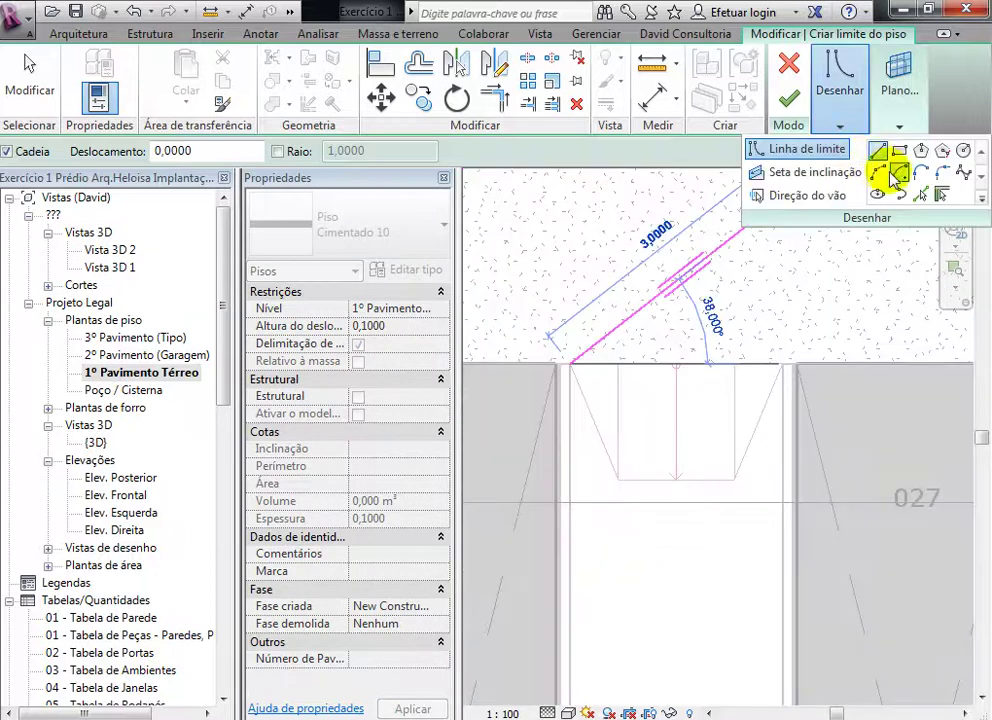
{"action": "left_click", "coordinate": [922, 198]}
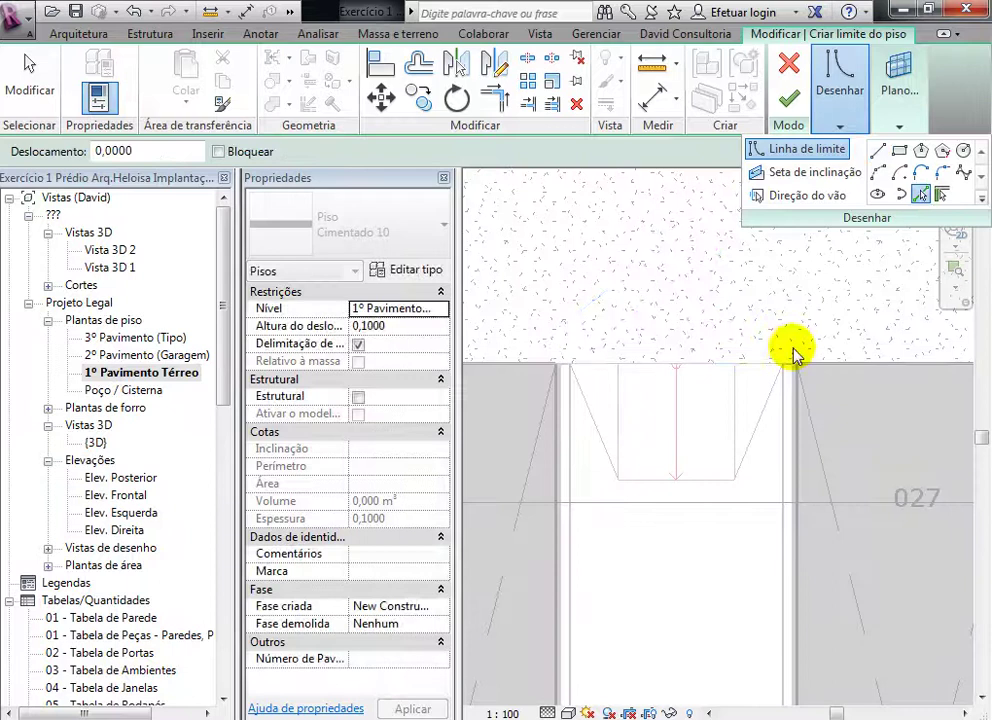
{"action": "left_click", "coordinate": [593, 411]}
{"action": "left_click", "coordinate": [750, 437]}
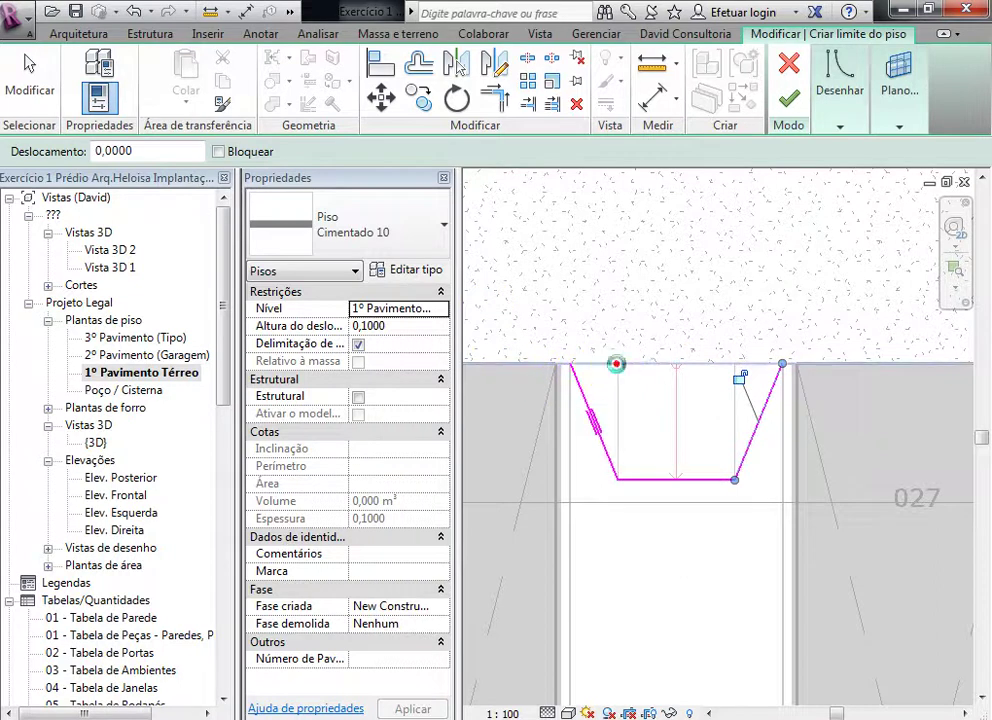
{"action": "left_click", "coordinate": [616, 364]}
{"action": "key", "text": "Escape"}
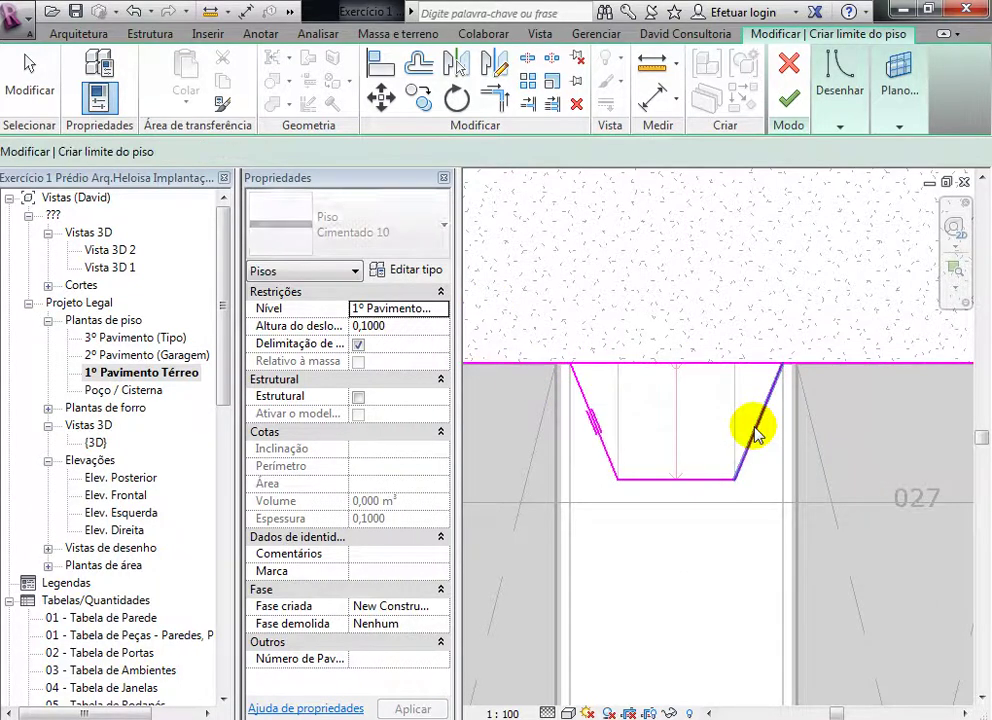
{"action": "key", "text": "Escape"}
Step: Trim the top boundary line to meet the left diagonal using TR (Trim/Extend to Corner)
{"action": "key", "text": "t"}
{"action": "key", "text": "r"}
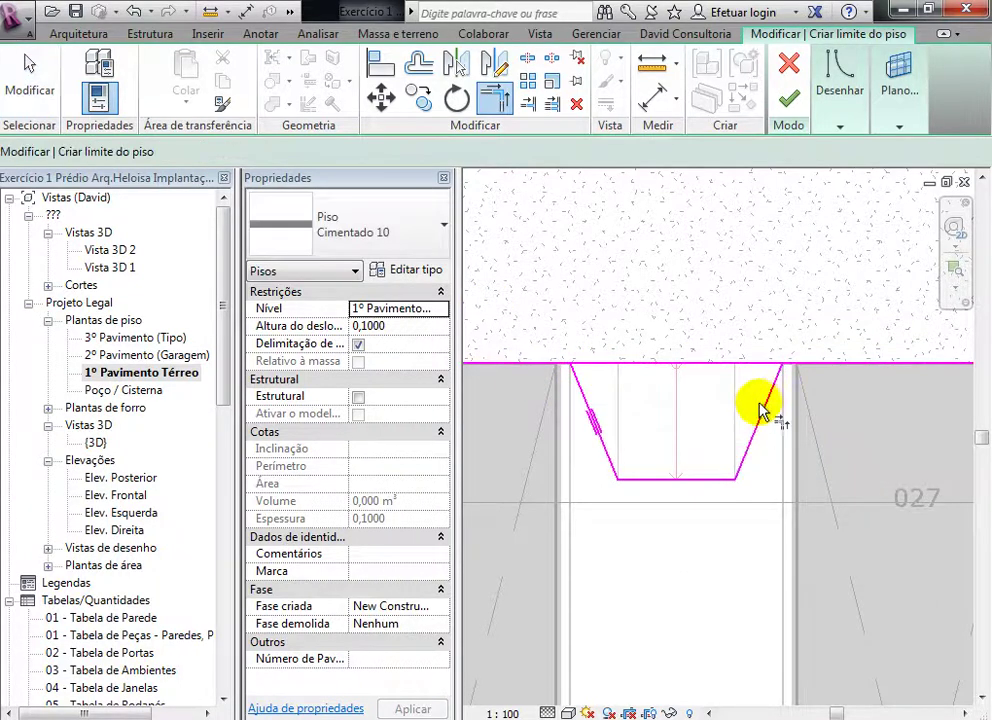
{"action": "left_click", "coordinate": [576, 384]}
{"action": "scroll", "coordinate": [700, 343], "scroll_direction": "up", "scroll_amount": 2}
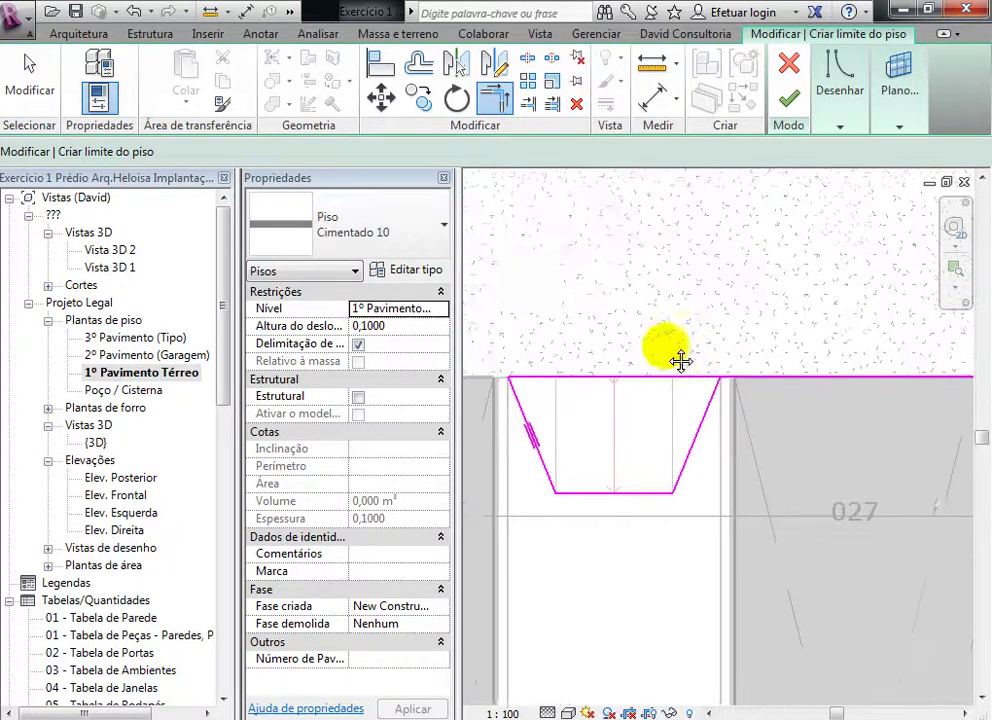
{"action": "scroll", "coordinate": [690, 380], "scroll_direction": "up", "scroll_amount": 2}
{"action": "scroll", "coordinate": [686, 390], "scroll_direction": "up", "scroll_amount": 1}
{"action": "left_click", "coordinate": [699, 390]}
{"action": "scroll", "coordinate": [601, 432], "scroll_direction": "down", "scroll_amount": 3}
{"action": "middle_click_drag", "start_coordinate": [601, 432], "coordinate": [630, 432]}
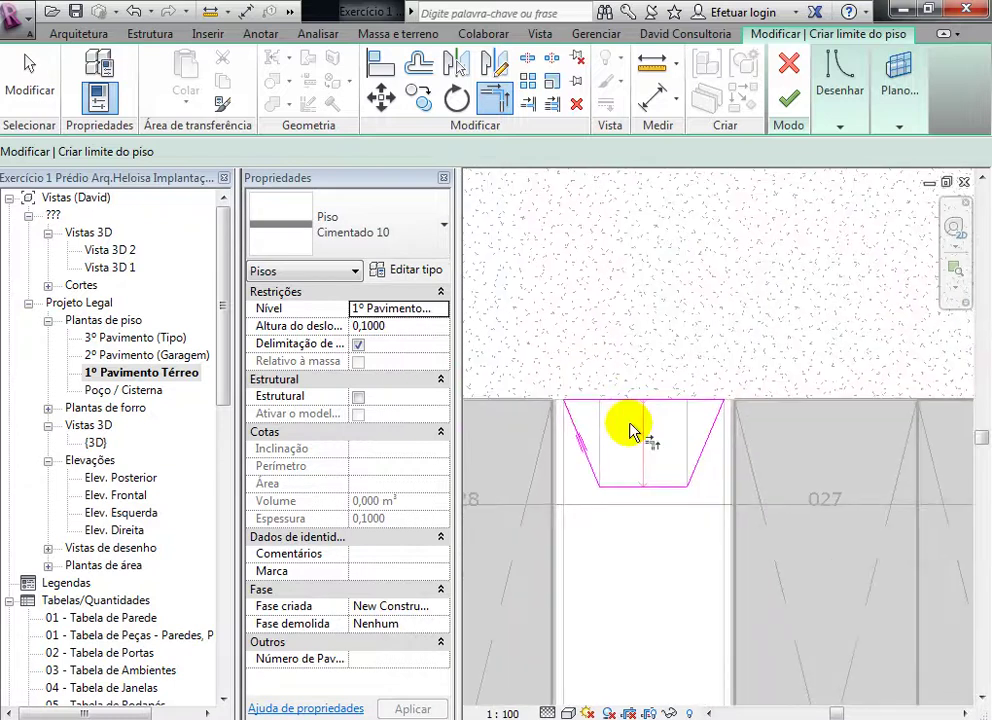
{"action": "key", "text": "Escape"}
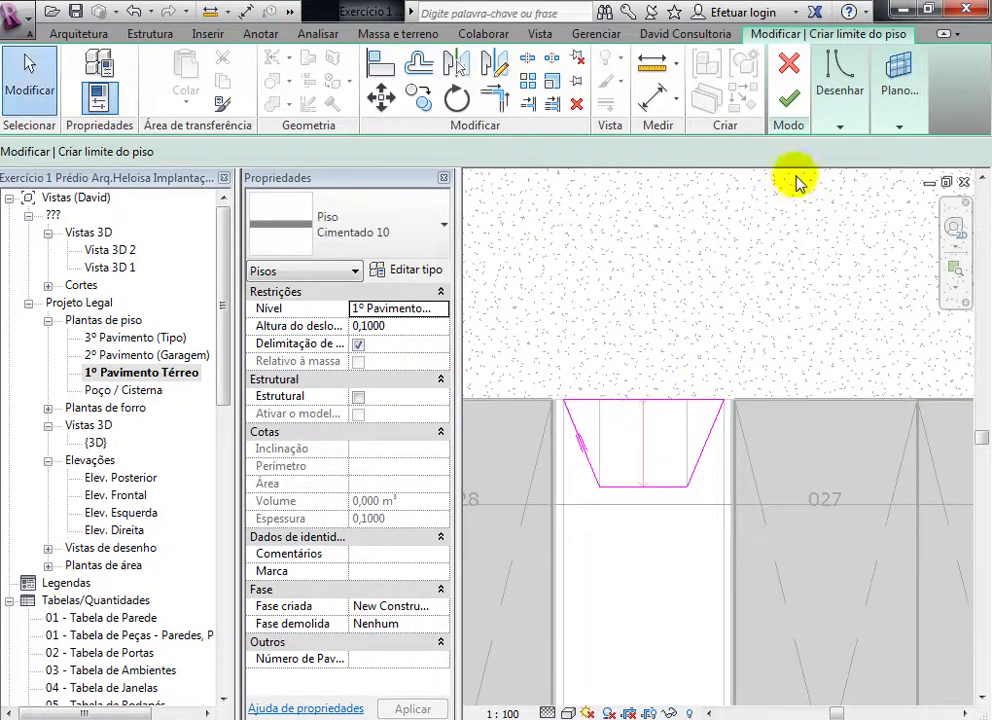
Step: Finish the sketch to create the 2.040 m² Cimentado 10 floor, then select it
{"action": "left_click", "coordinate": [789, 96]}
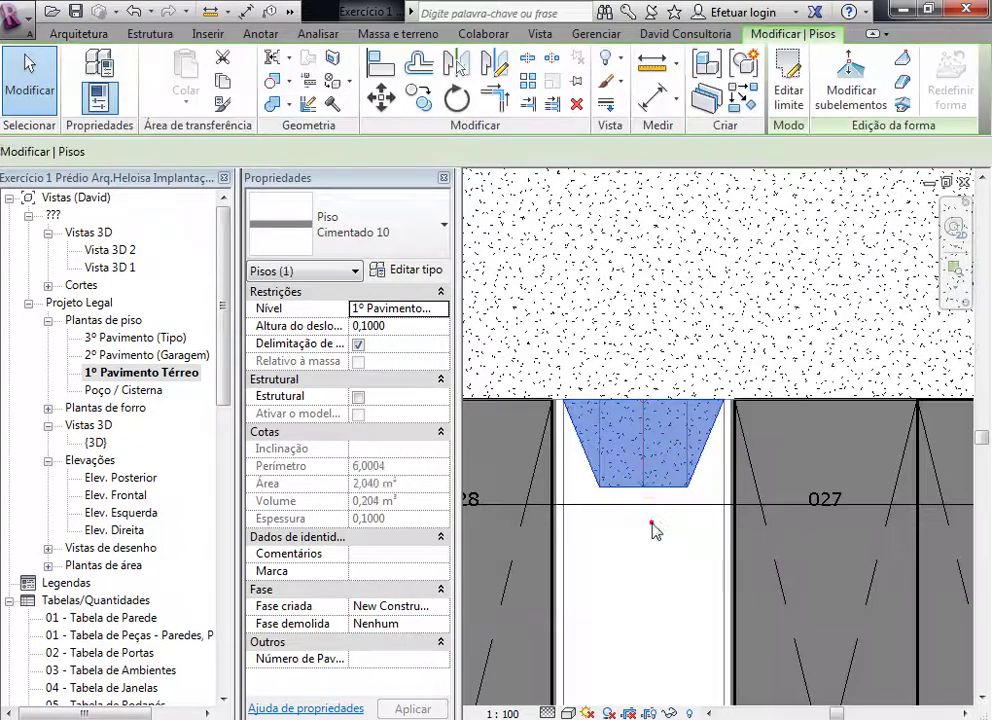
{"action": "key", "text": "Escape"}
{"action": "scroll", "coordinate": [605, 440], "scroll_direction": "up", "scroll_amount": 2}
{"action": "scroll", "coordinate": [602, 400], "scroll_direction": "up", "scroll_amount": 1}
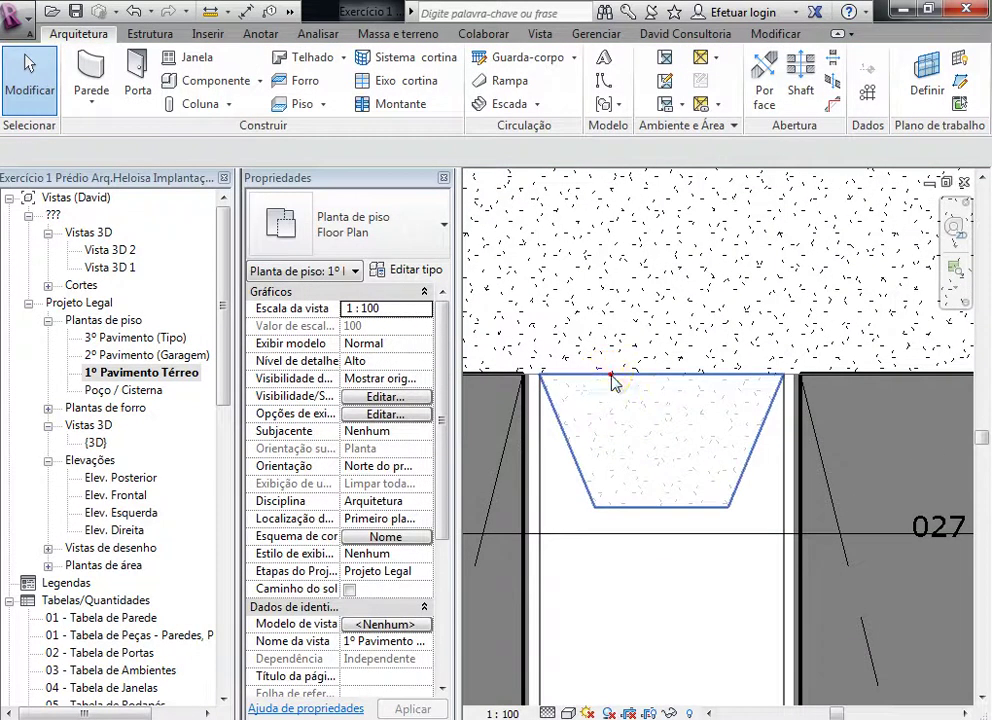
{"action": "left_click", "coordinate": [613, 381]}
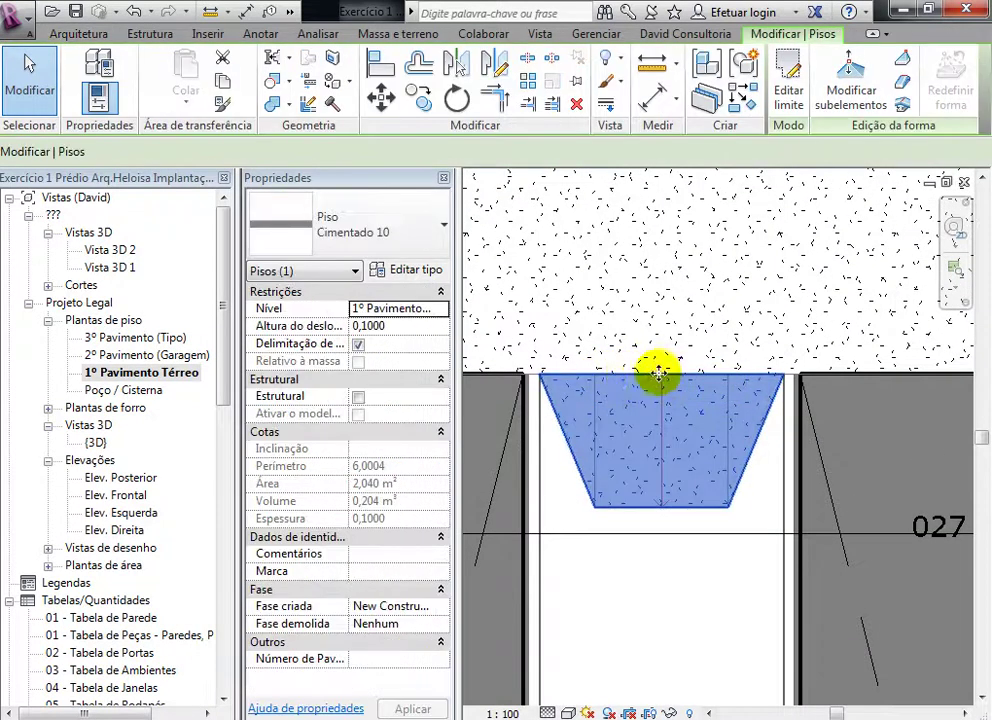
{"action": "left_click", "coordinate": [641, 502]}
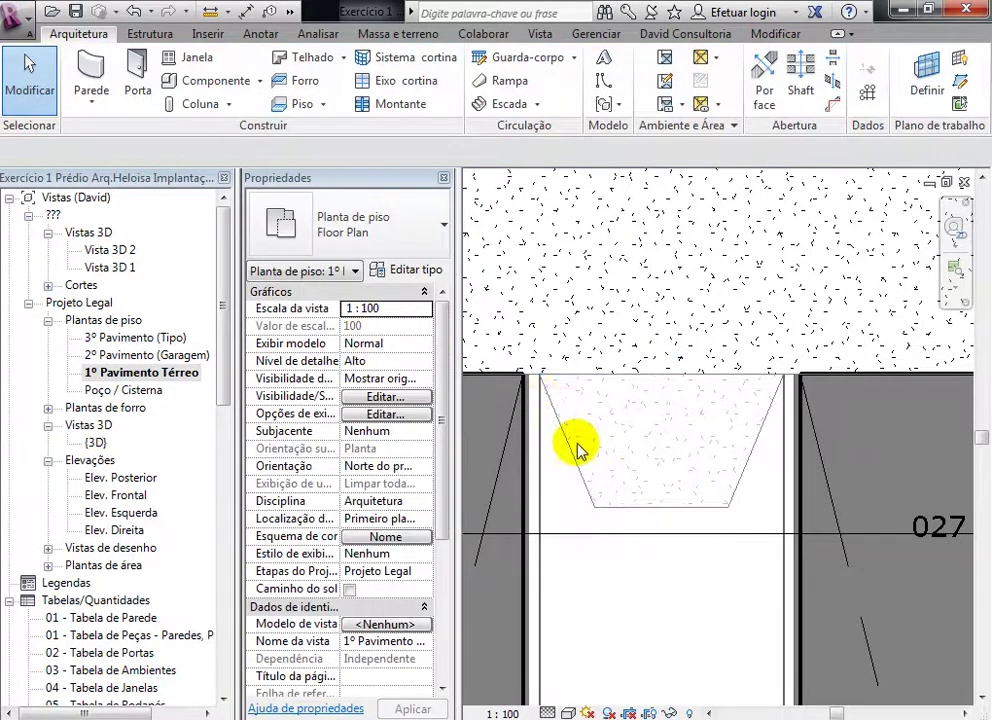
{"action": "left_click", "coordinate": [571, 449]}
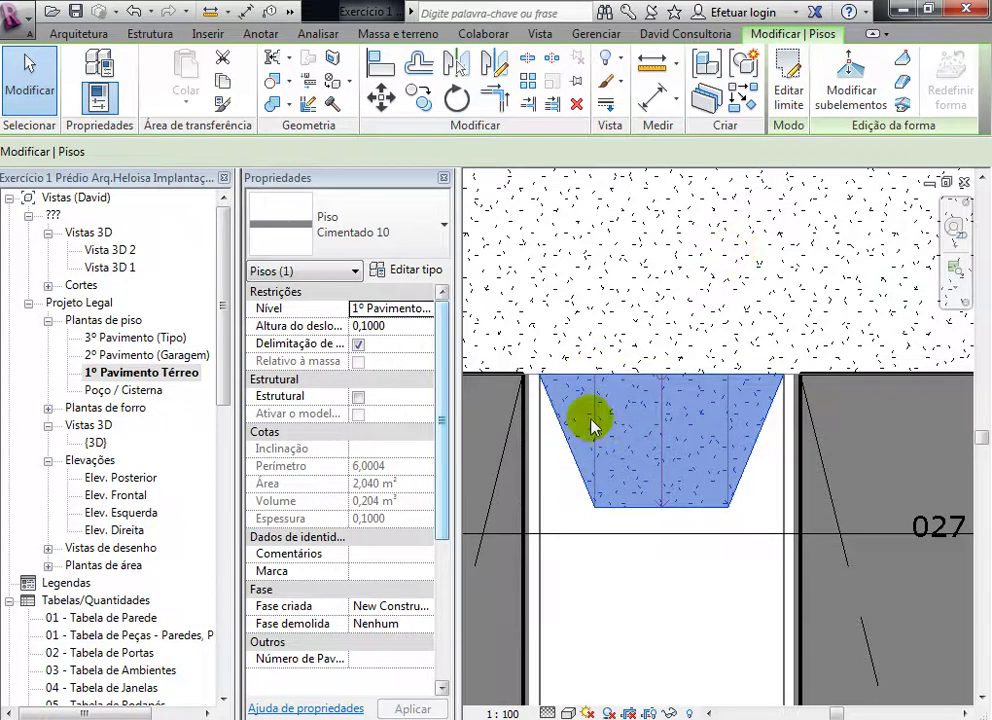
Step: Add two vertical split lines from the floor's bottom corners up to its top edge
{"action": "left_click", "coordinate": [903, 80]}
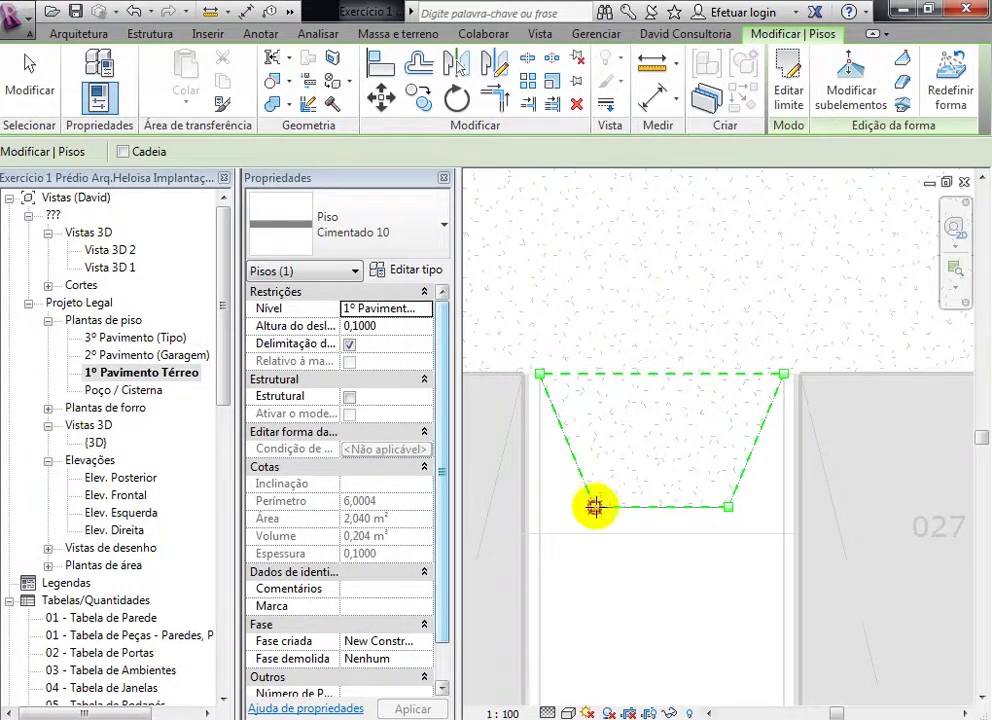
{"action": "left_click", "coordinate": [596, 374]}
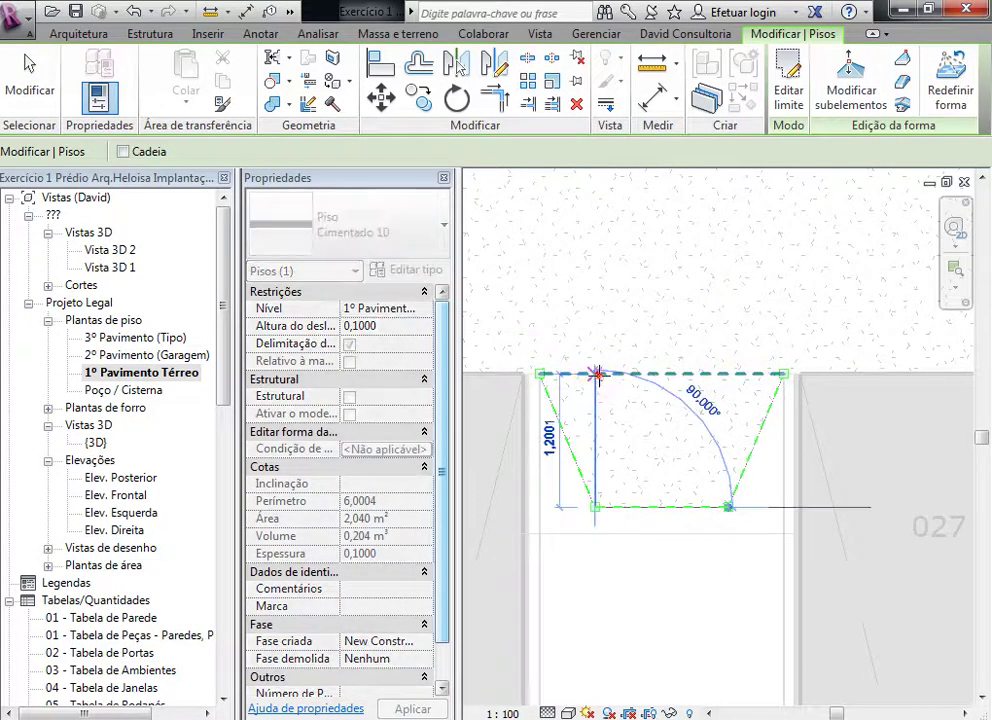
{"action": "left_click", "coordinate": [727, 507]}
{"action": "left_click", "coordinate": [726, 373]}
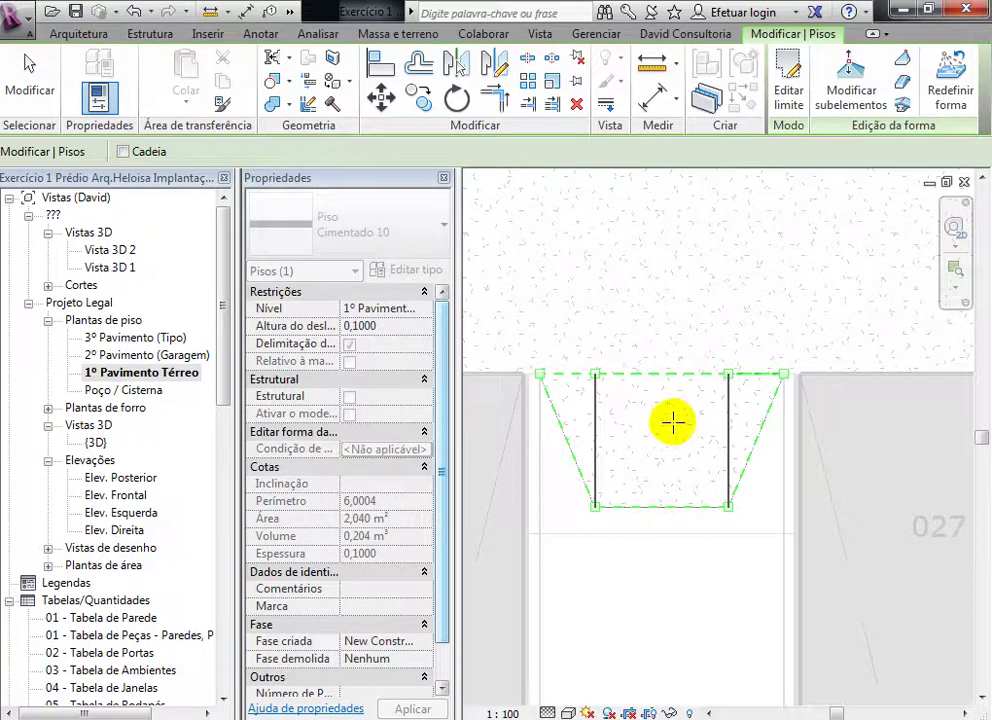
{"action": "key", "text": "Escape"}
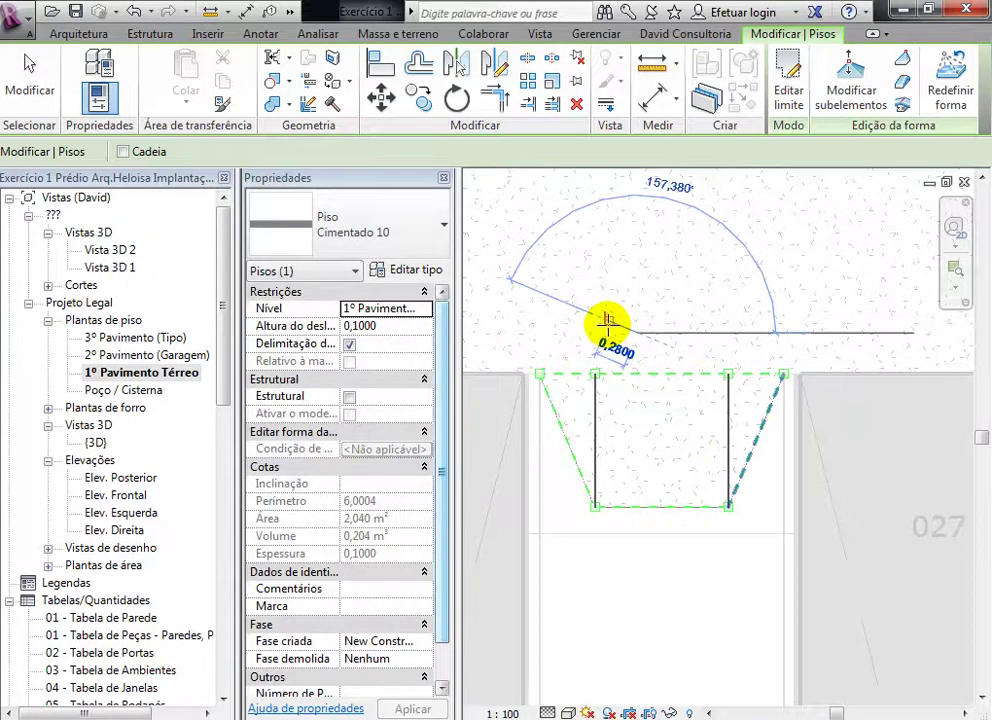
{"action": "key", "text": "Escape"}
{"action": "key", "text": "Escape"}
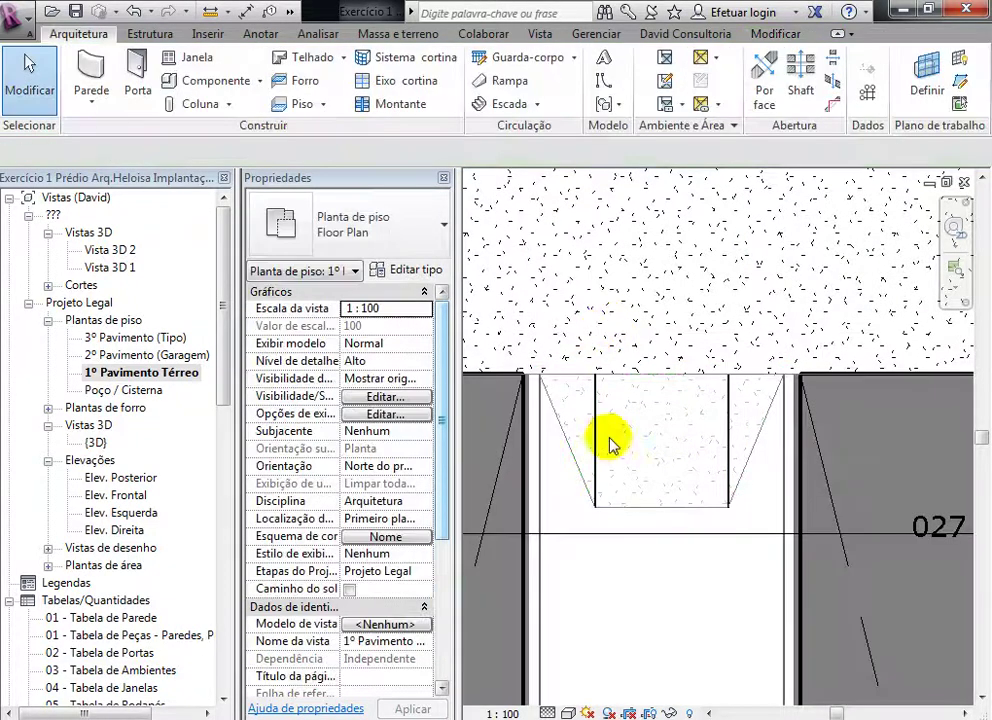
Step: Set the floor's top edge elevation to -0,10 with Modify Sub Elements
{"action": "left_click", "coordinate": [600, 508]}
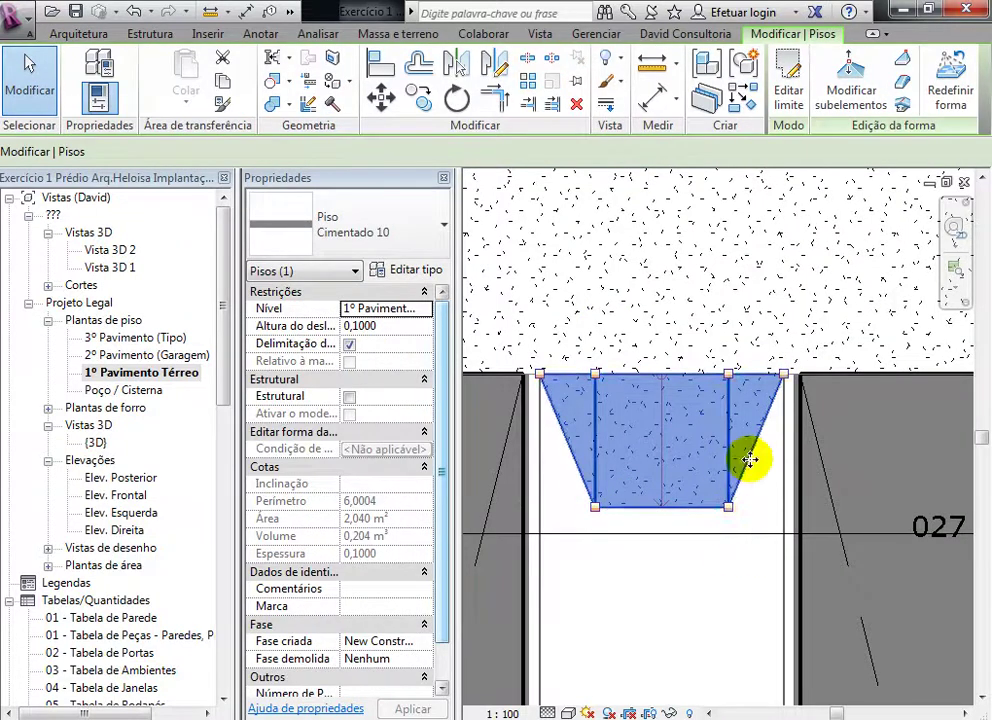
{"action": "left_click", "coordinate": [845, 95]}
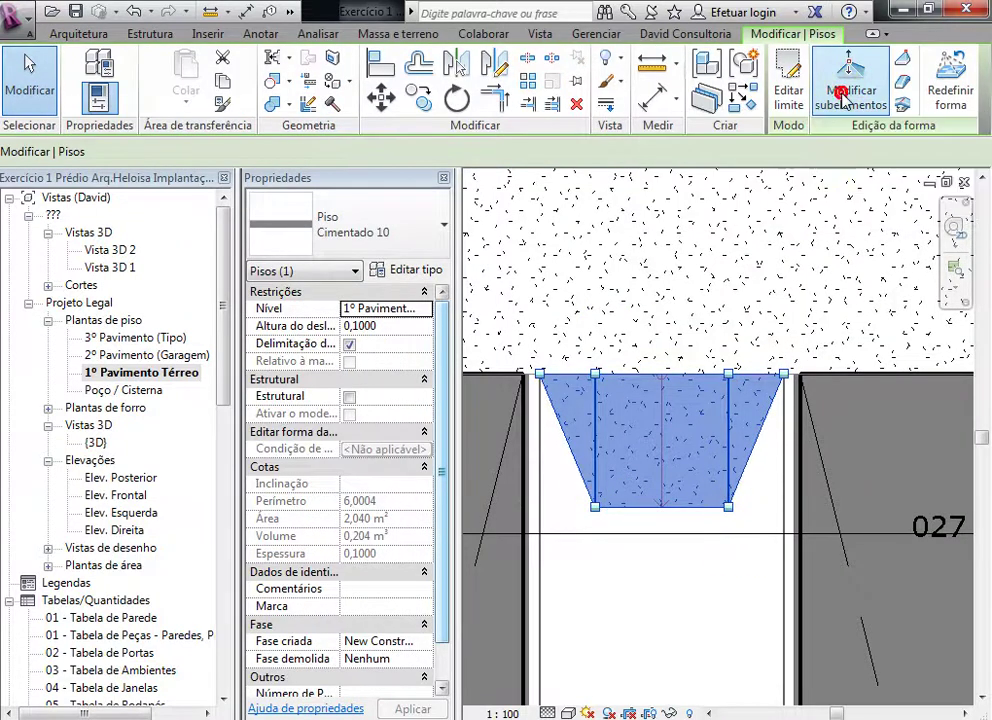
{"action": "left_click", "coordinate": [646, 378]}
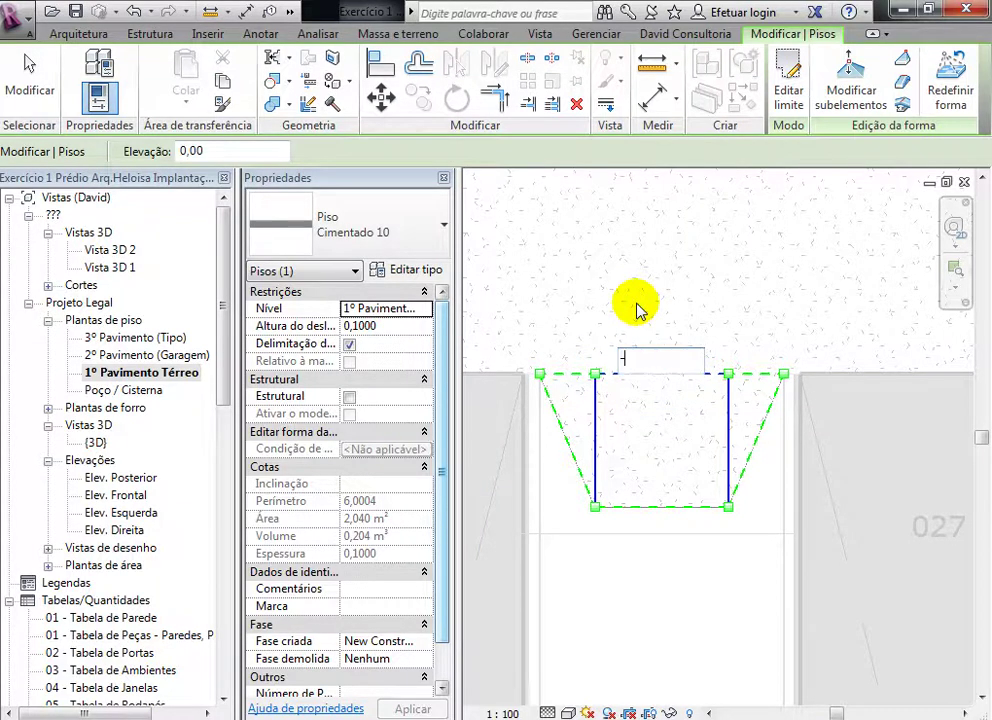
{"action": "type", "text": "-.1"}
{"action": "left_click", "coordinate": [740, 329]}
{"action": "left_click", "coordinate": [653, 268]}
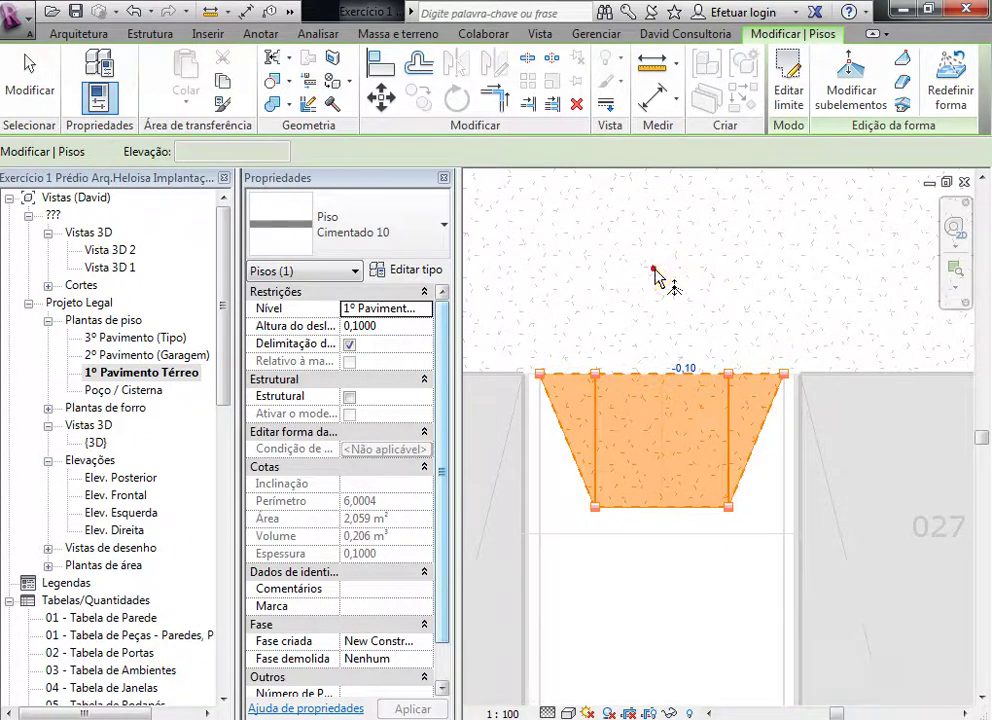
{"action": "left_click", "coordinate": [620, 381]}
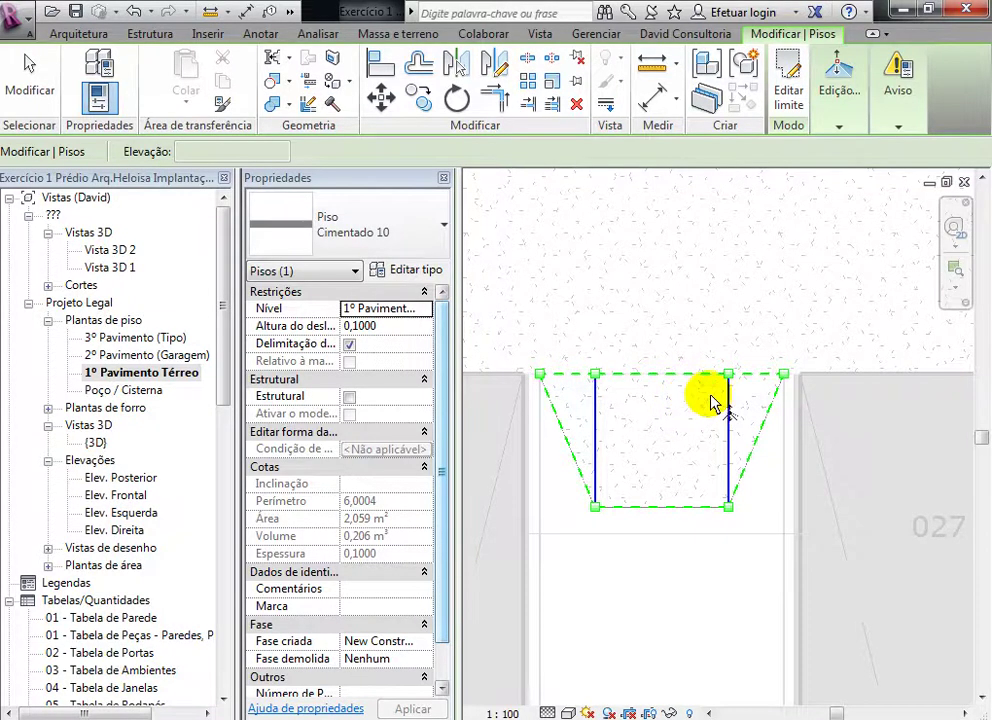
{"action": "key", "text": "Escape"}
Step: Open the {3D} view from Vistas 3D in the Project Browser
{"action": "left_click", "coordinate": [704, 305]}
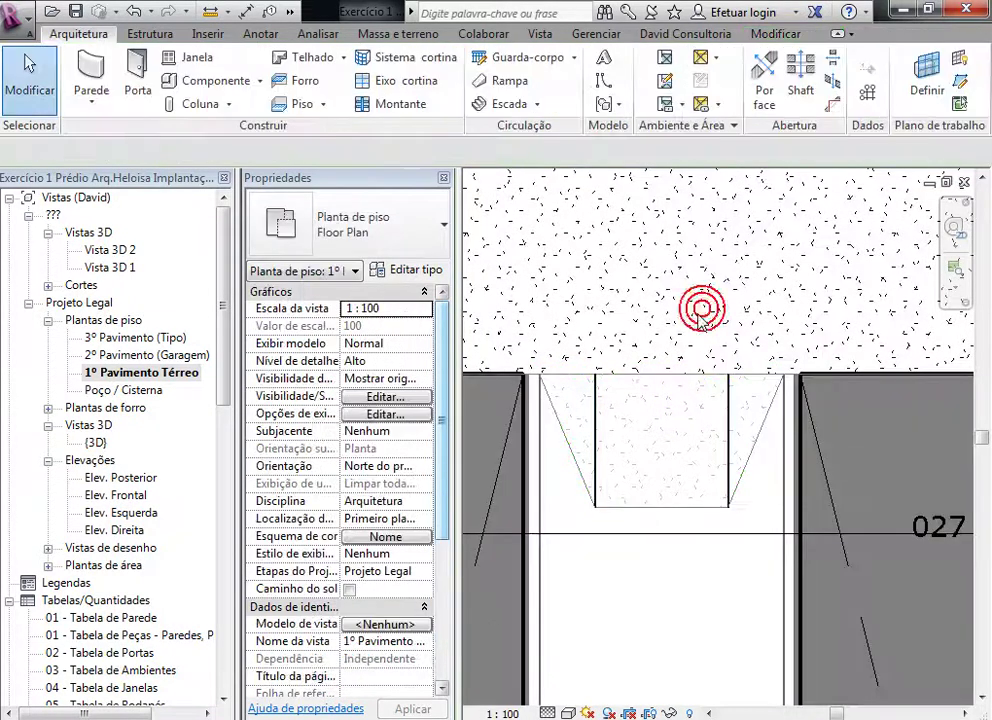
{"action": "left_click", "coordinate": [622, 378]}
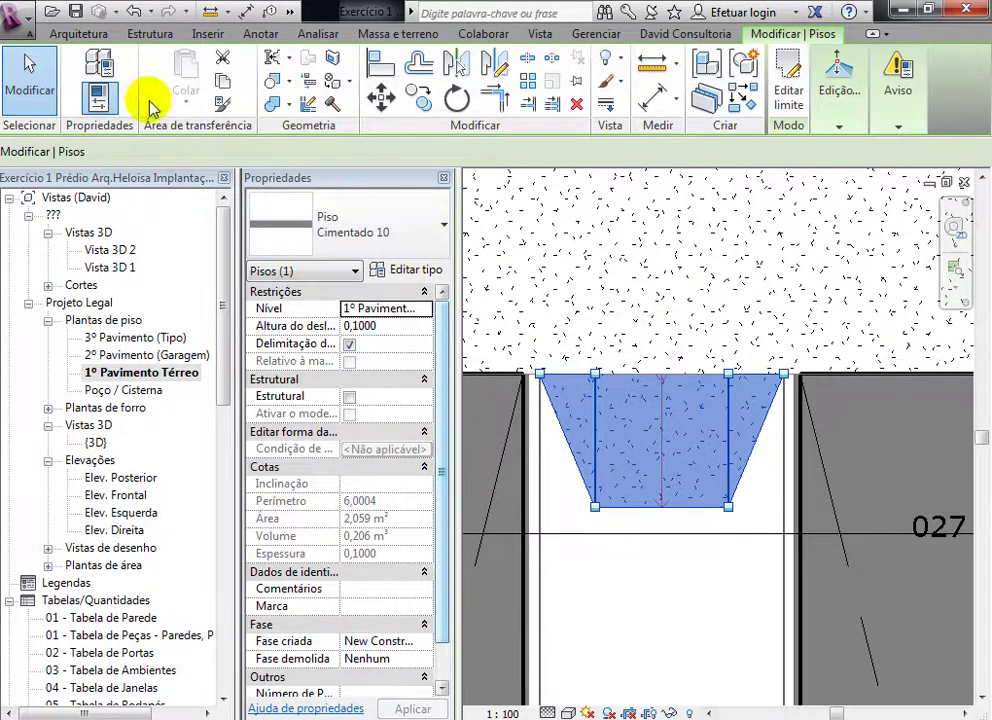
{"action": "left_click", "coordinate": [88, 446]}
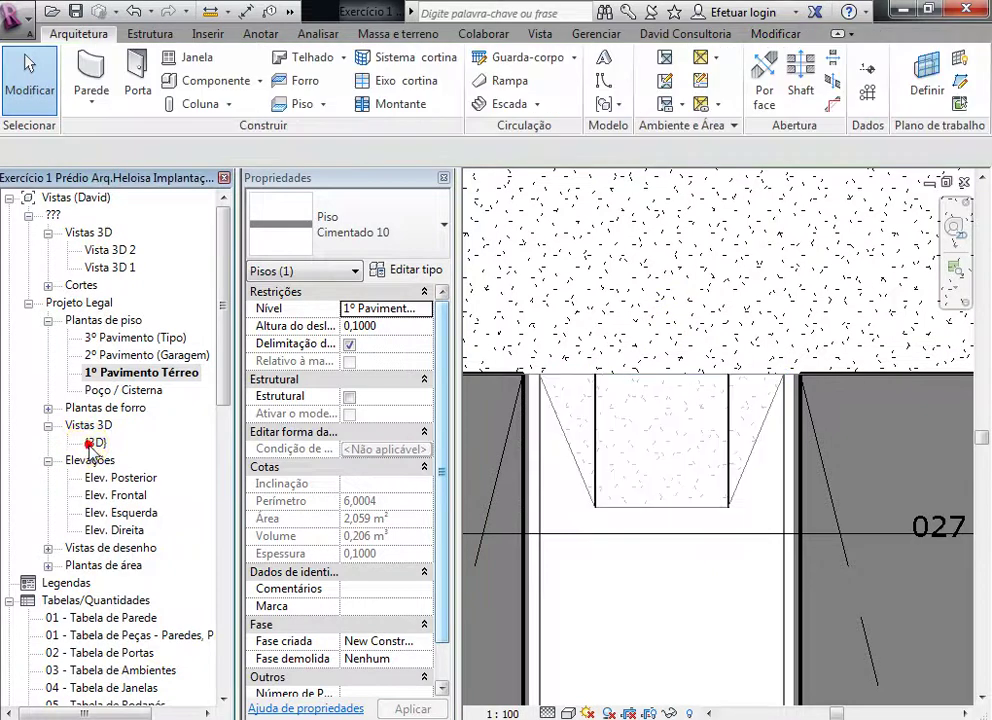
{"action": "double_click", "coordinate": [100, 442]}
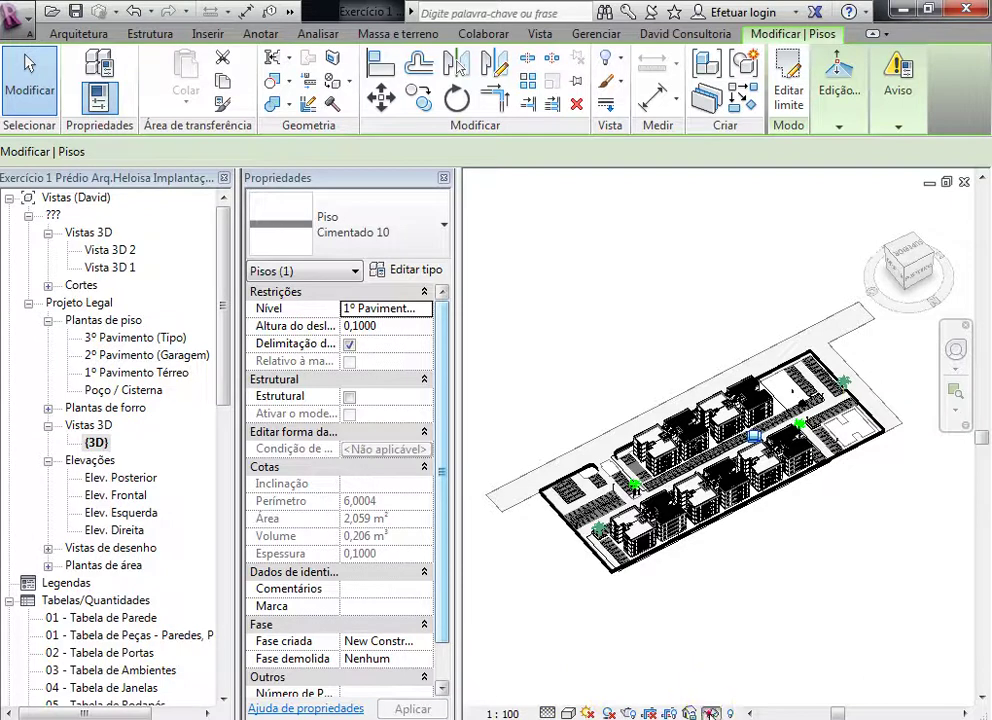
Step: Temporarily isolate the Cimentado 10 floor in the 3D view and zoom in on it
{"action": "left_click", "coordinate": [710, 712]}
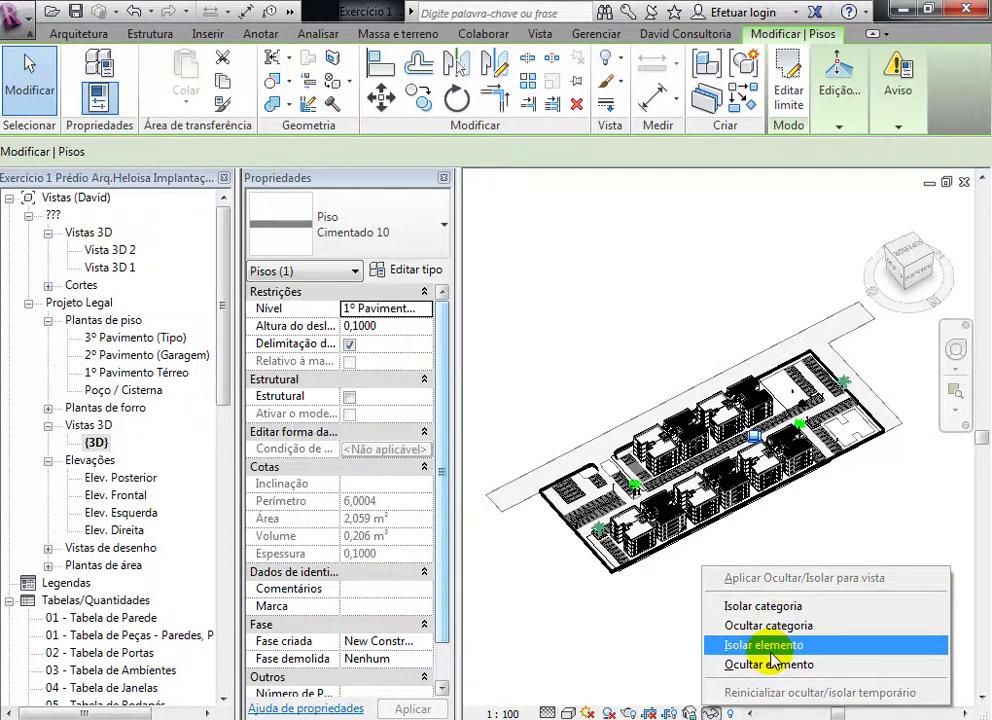
{"action": "left_click", "coordinate": [765, 645]}
{"action": "left_click", "coordinate": [753, 532]}
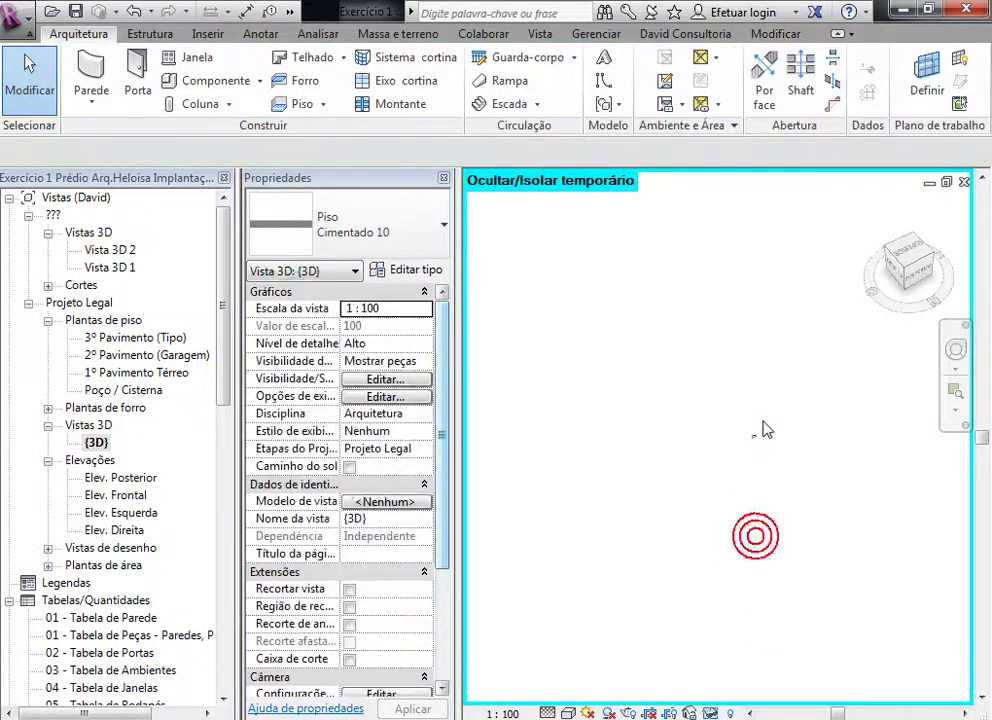
{"action": "scroll", "coordinate": [698, 500], "scroll_direction": "up", "scroll_amount": 1}
{"action": "scroll", "coordinate": [700, 492], "scroll_direction": "up", "scroll_amount": 2}
{"action": "scroll", "coordinate": [704, 480], "scroll_direction": "up", "scroll_amount": 1}
{"action": "scroll", "coordinate": [715, 472], "scroll_direction": "up", "scroll_amount": 1}
{"action": "middle_click_drag", "start_coordinate": [729, 471], "coordinate": [630, 486]}
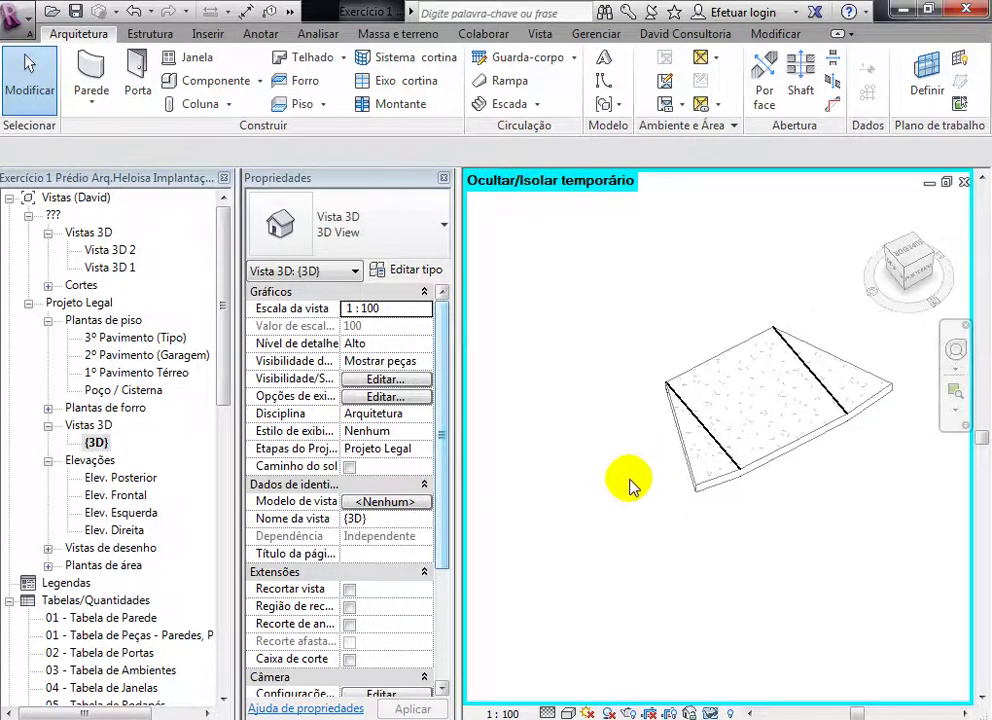
Step: Orbit the isolated floor to inspect its split lines and lowered edge from several angles
{"action": "mouse_move", "coordinate": [664, 488]}
{"action": "left_mouse_down"}
{"action": "mouse_move", "coordinate": [715, 454]}
{"action": "mouse_move", "coordinate": [817, 350]}
{"action": "mouse_move", "coordinate": [631, 350]}
{"action": "mouse_move", "coordinate": [684, 386]}
{"action": "mouse_move", "coordinate": [824, 387]}
{"action": "mouse_move", "coordinate": [848, 361]}
{"action": "mouse_move", "coordinate": [837, 348]}
{"action": "mouse_move", "coordinate": [806, 432]}
{"action": "left_mouse_up"}
{"action": "mouse_move", "coordinate": [806, 432]}
{"action": "middle_mouse_down", "text": "shift"}
{"action": "mouse_move", "coordinate": [779, 427]}
{"action": "mouse_move", "coordinate": [775, 449]}
{"action": "mouse_move", "coordinate": [610, 435]}
{"action": "mouse_move", "coordinate": [587, 445]}
{"action": "mouse_move", "coordinate": [598, 447]}
{"action": "mouse_move", "coordinate": [578, 432]}
{"action": "middle_mouse_up", "text": "shift"}
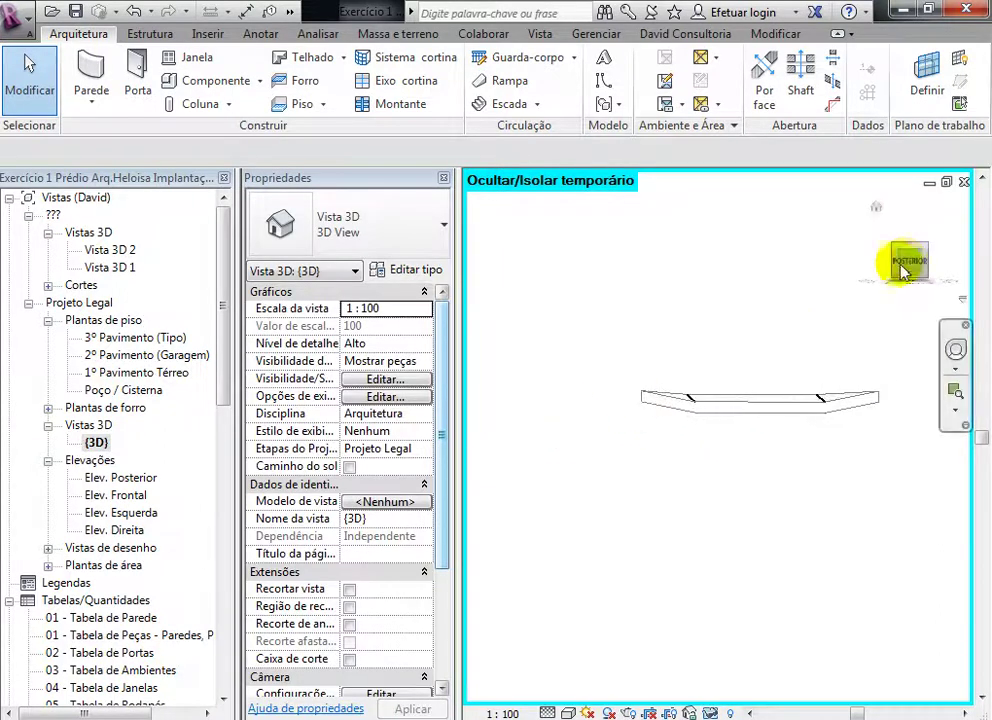
{"action": "mouse_move", "coordinate": [838, 328]}
{"action": "middle_mouse_down", "text": "shift"}
{"action": "mouse_move", "coordinate": [713, 483]}
{"action": "mouse_move", "coordinate": [742, 454]}
{"action": "middle_mouse_up", "text": "shift"}
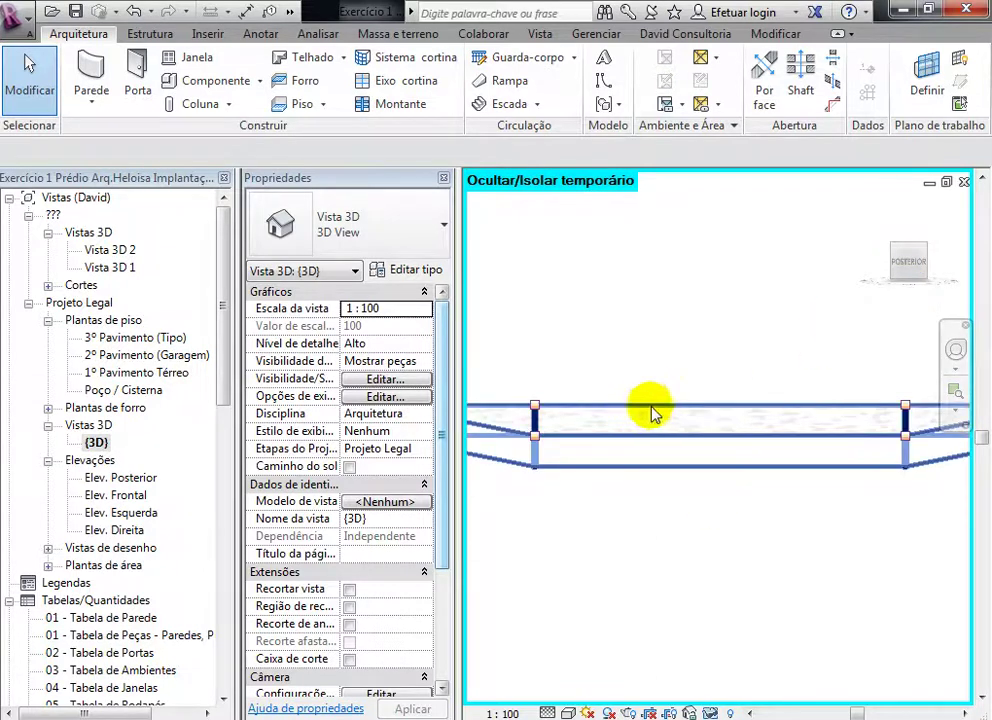
{"action": "mouse_move", "coordinate": [627, 354]}
{"action": "middle_mouse_down", "text": "shift"}
{"action": "mouse_move", "coordinate": [657, 390]}
{"action": "mouse_move", "coordinate": [693, 410]}
{"action": "mouse_move", "coordinate": [748, 432]}
{"action": "mouse_move", "coordinate": [790, 428]}
{"action": "mouse_move", "coordinate": [800, 462]}
{"action": "middle_mouse_up", "text": "shift"}
{"action": "mouse_move", "coordinate": [793, 593]}
{"action": "middle_mouse_down", "text": "shift"}
{"action": "mouse_move", "coordinate": [933, 571]}
{"action": "mouse_move", "coordinate": [948, 589]}
{"action": "mouse_move", "coordinate": [782, 598]}
{"action": "mouse_move", "coordinate": [748, 584]}
{"action": "middle_mouse_up", "text": "shift"}
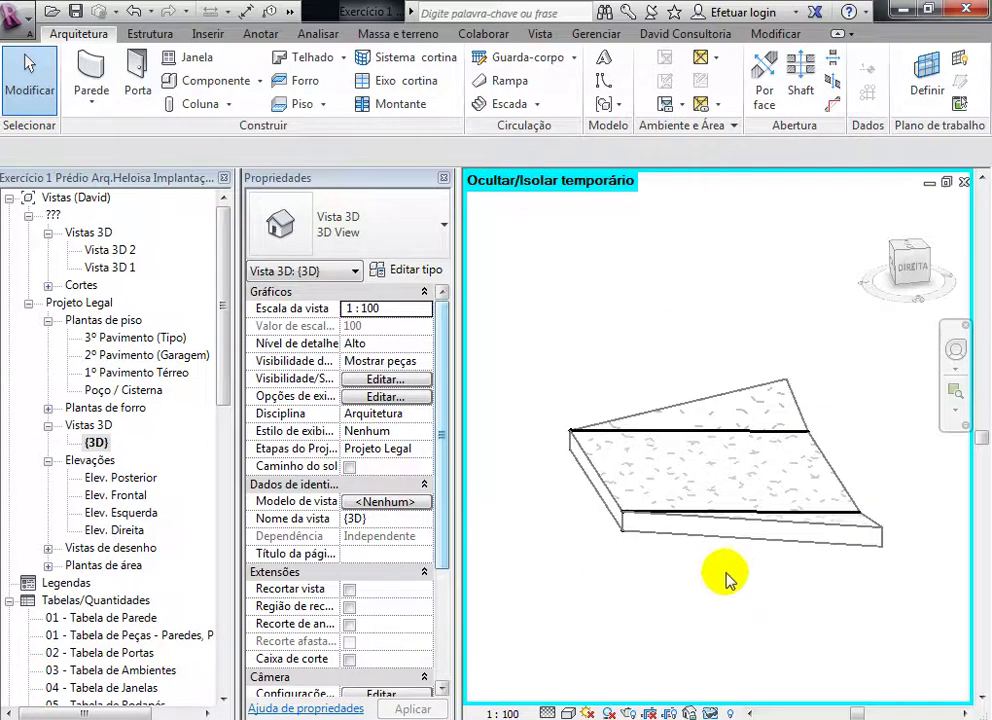